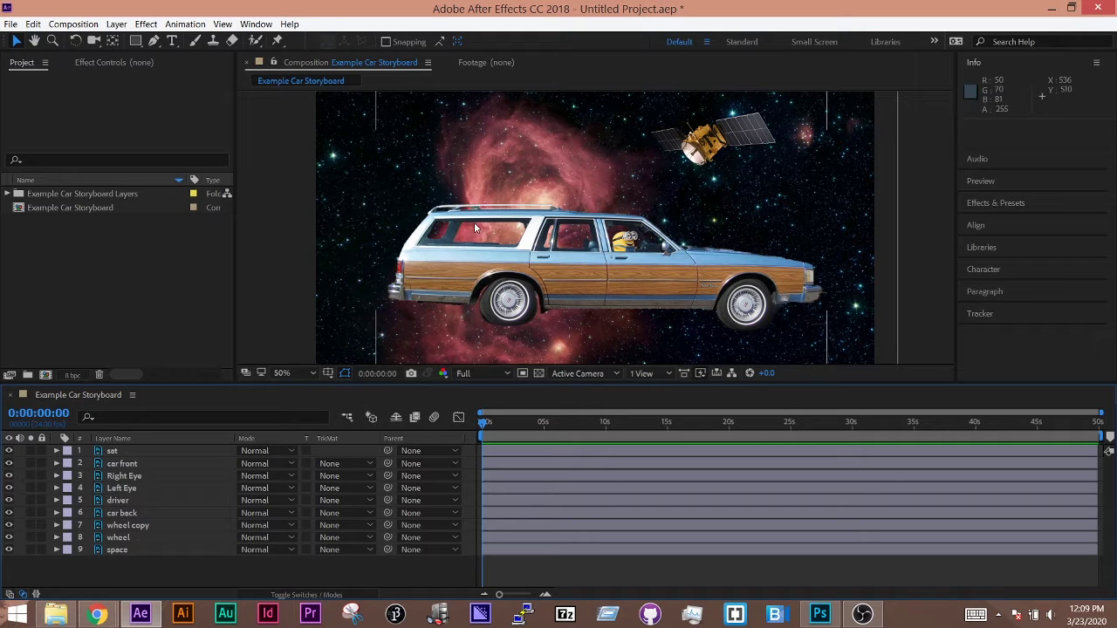
Drag the car front body up to show it leaves the wheels behind, then undo both moves.
click(549, 274)
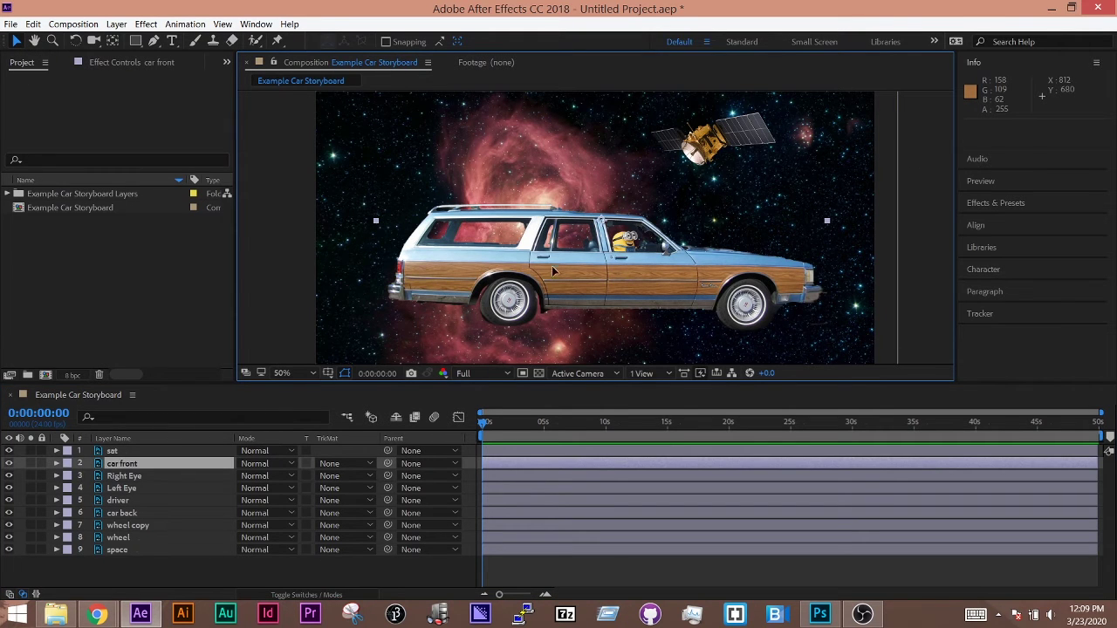
drag(549, 274, 545, 229)
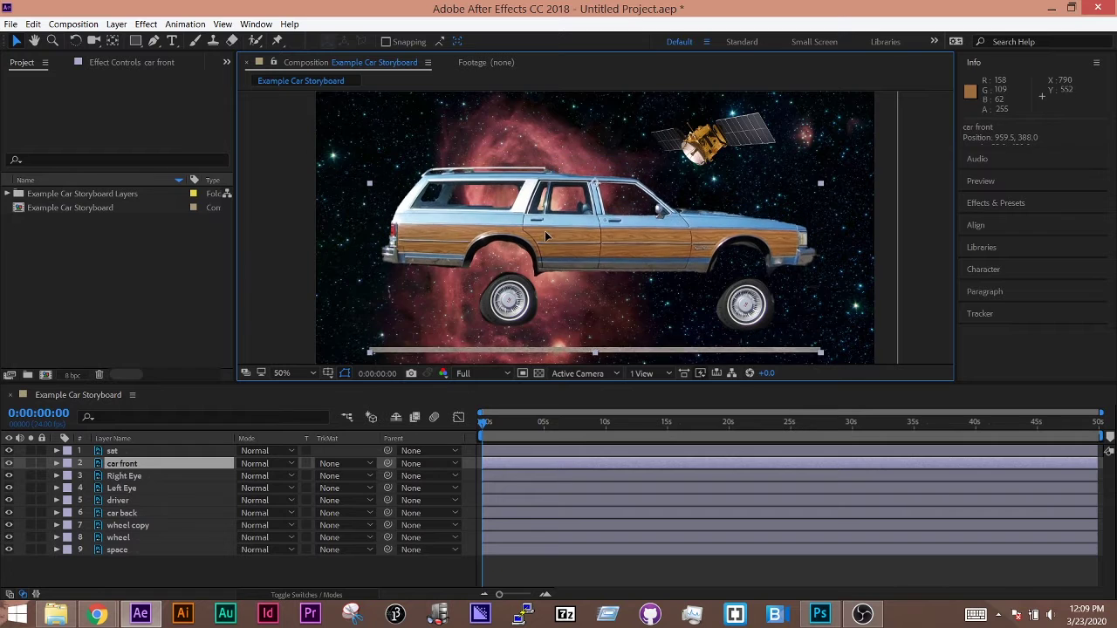
key(ctrl+z)
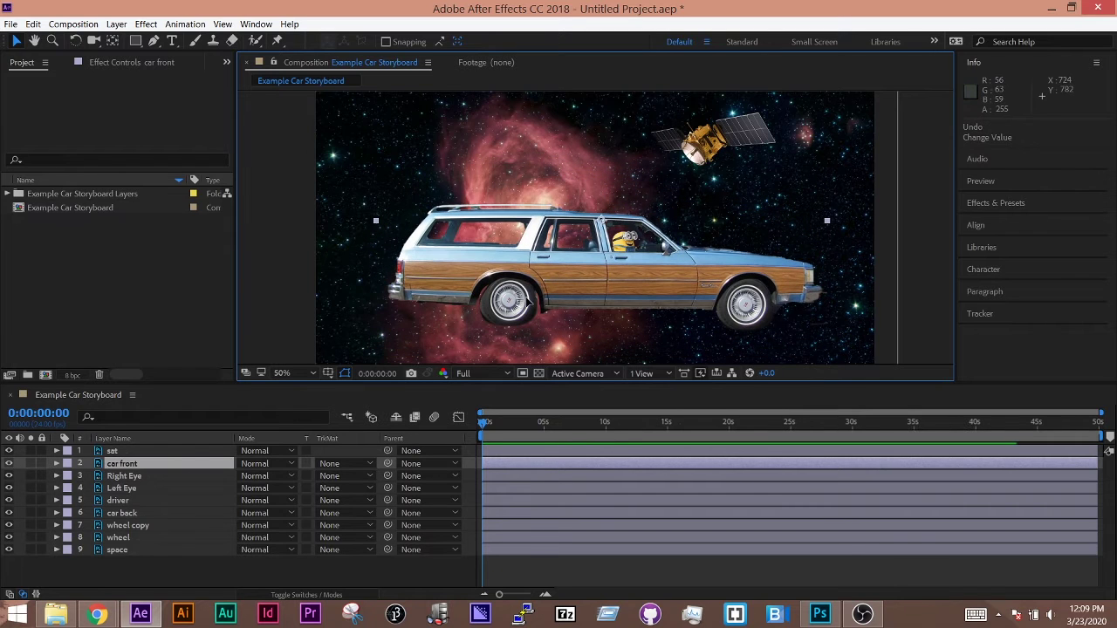
drag(543, 265, 542, 170)
key(ctrl+z)
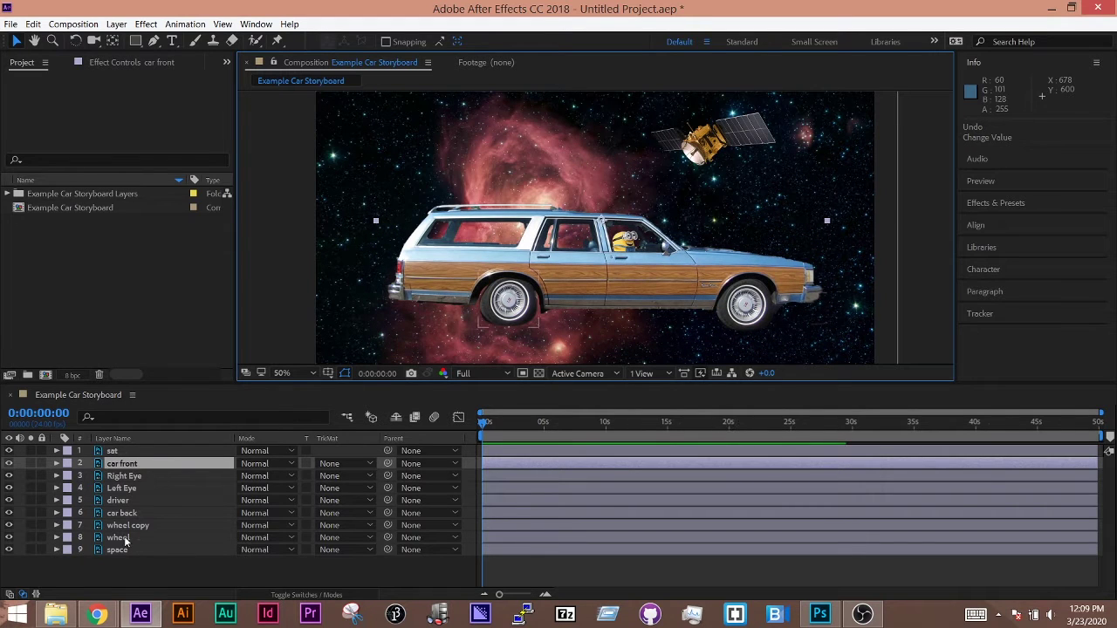
Nudge the wheel copy layer into the rear wheel arch at position 662, 806.
click(128, 526)
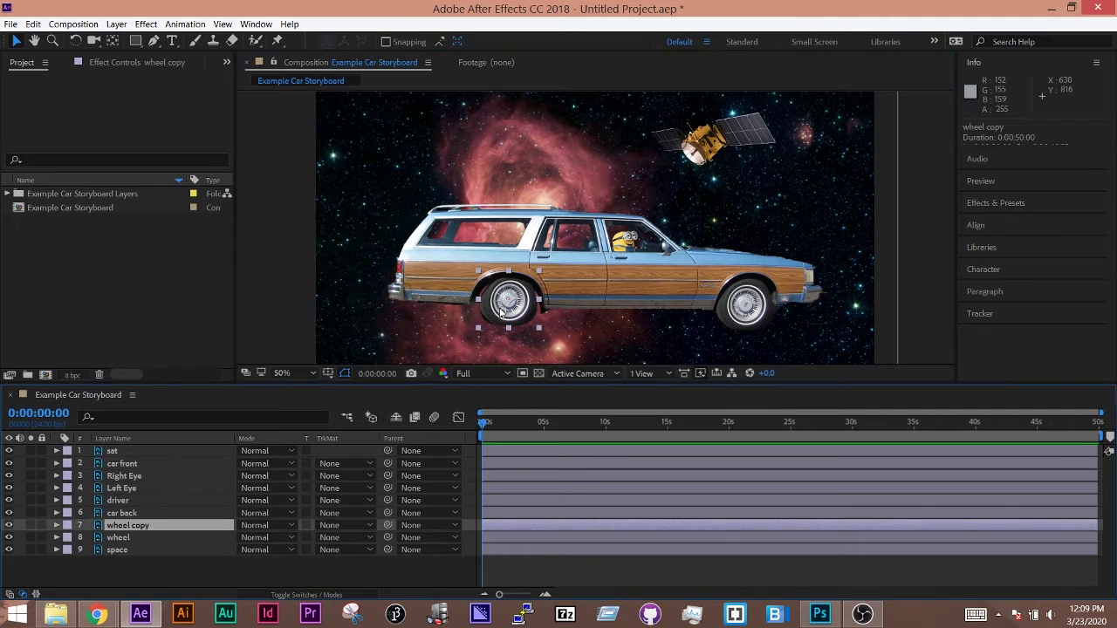
key(shift+Up)
key(shift+Up)
key(shift+Up)
key(shift+Up)
key(shift+Up)
key(shift+Up)
key(shift+Up)
key(shift+Up)
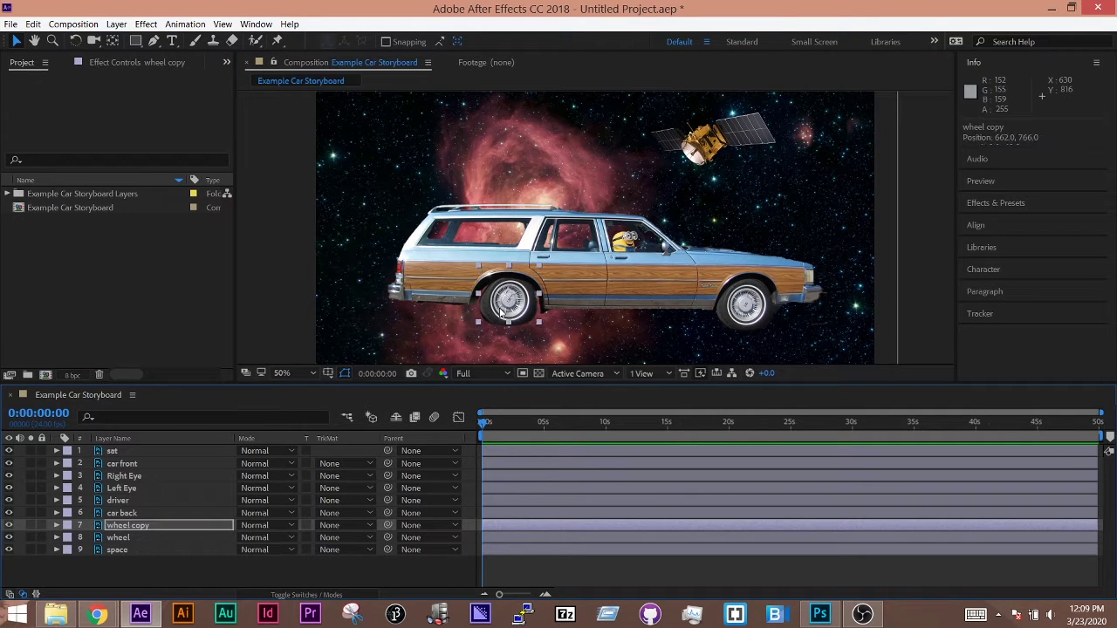
key(shift+Down)
key(shift+Down)
key(shift+Down)
key(shift+Down)
key(shift+Down)
key(shift+Down)
key(shift+Down)
key(shift+Down)
key(shift+Down)
key(shift+Down)
key(shift+Down)
key(shift+Down)
key(shift+Down)
key(shift+Down)
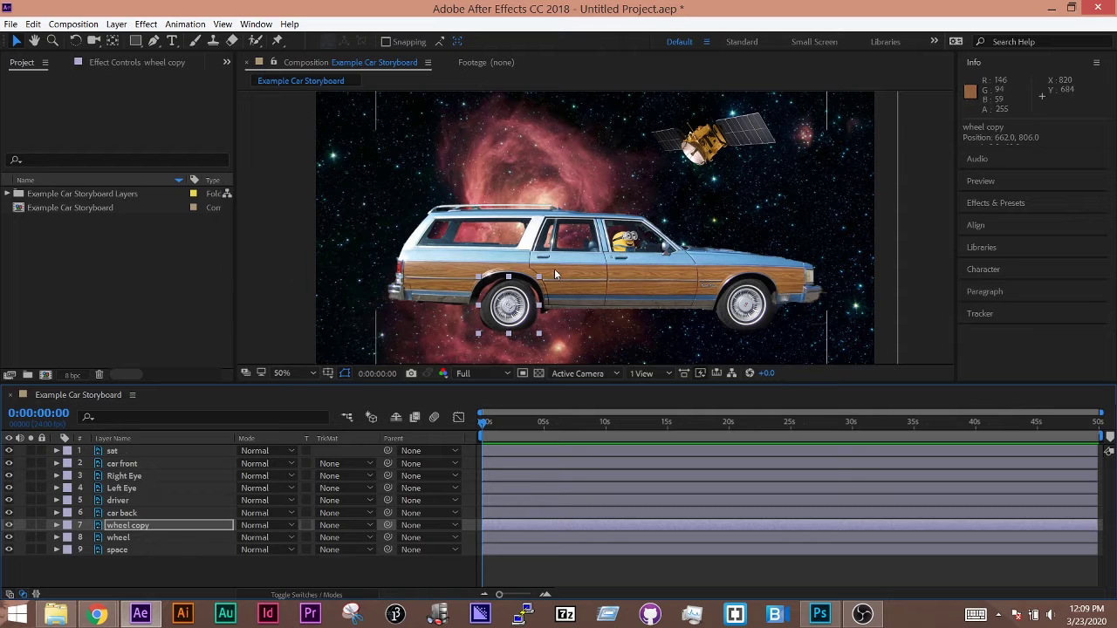
scroll(555, 269, down, 2)
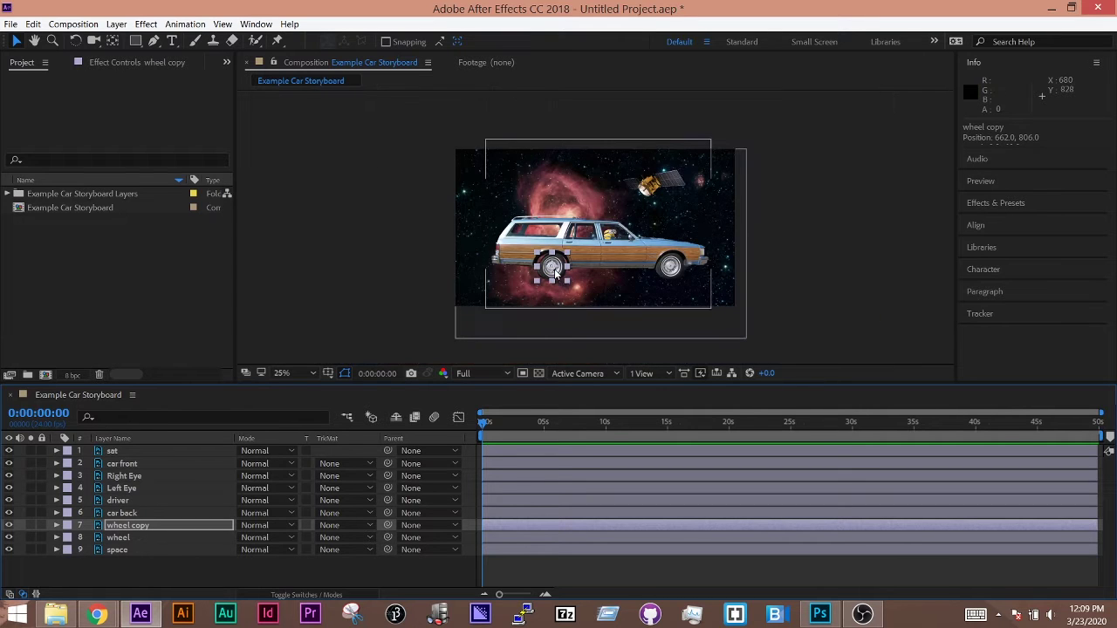
scroll(554, 268, up, 2)
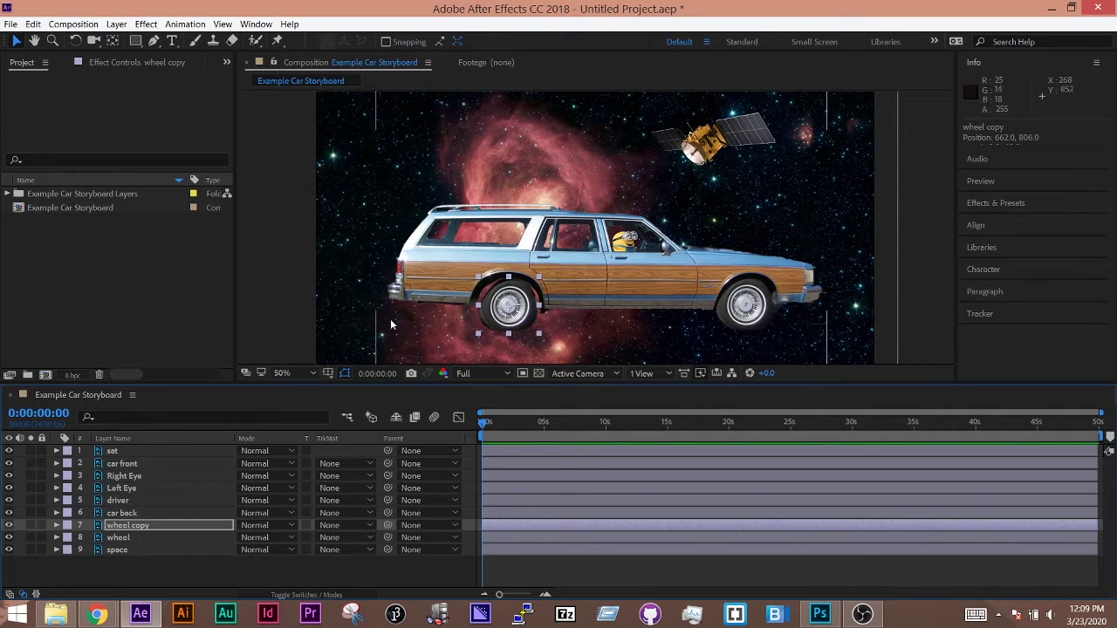
Fit the composition in the viewer at 42.7%, toggle the title/action safe guides, and select car front.
click(291, 375)
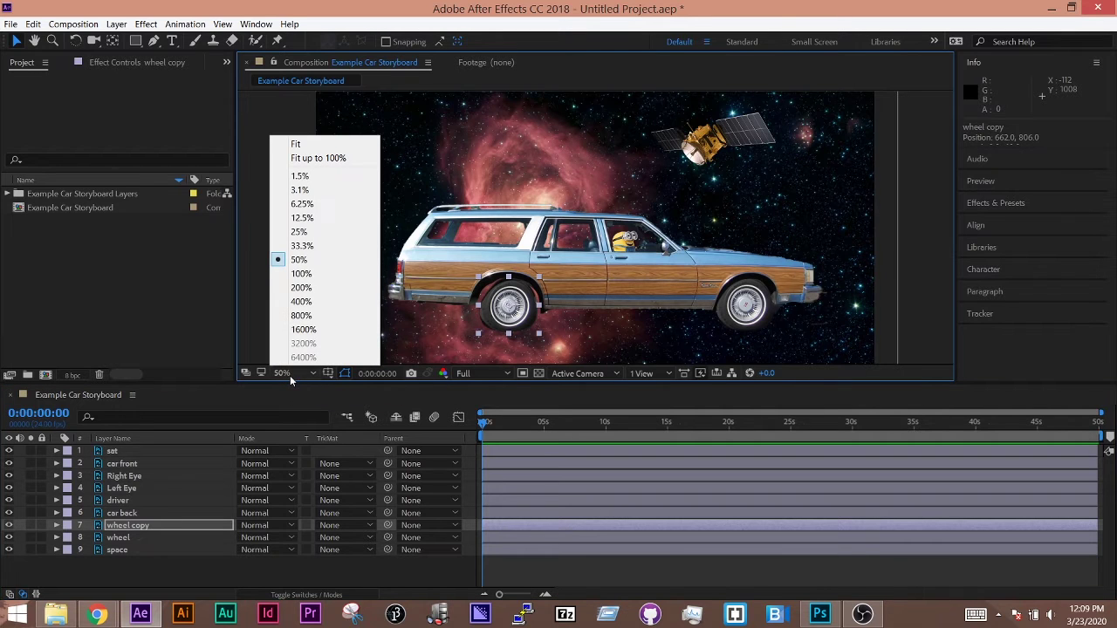
click(325, 159)
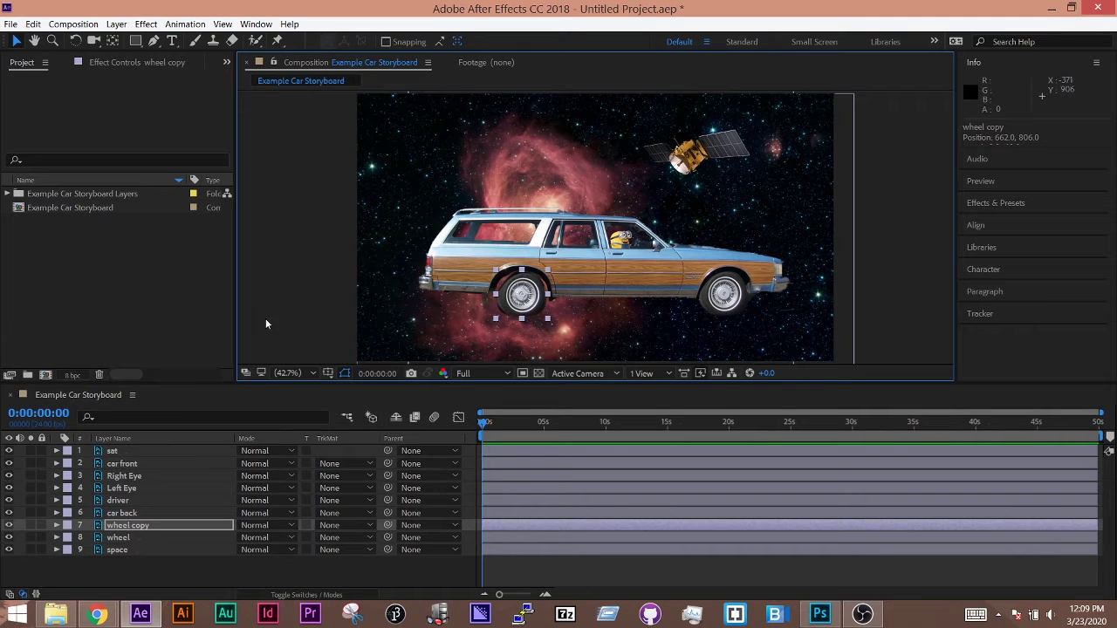
key(apostrophe)
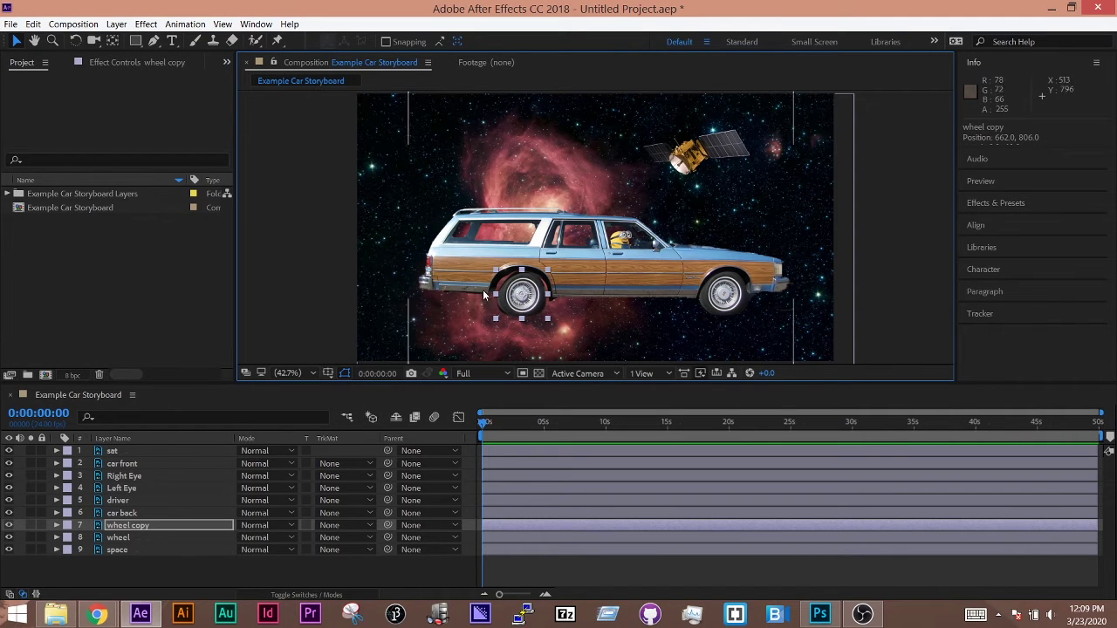
key(apostrophe)
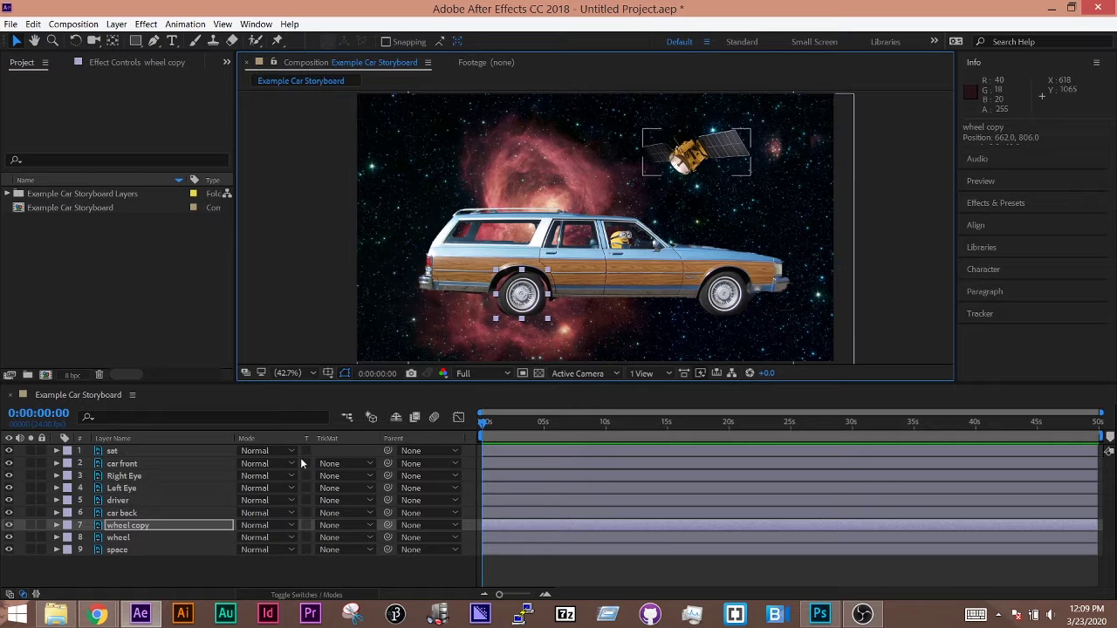
key(apostrophe)
key(apostrophe)
key(apostrophe)
key(apostrophe)
key(apostrophe)
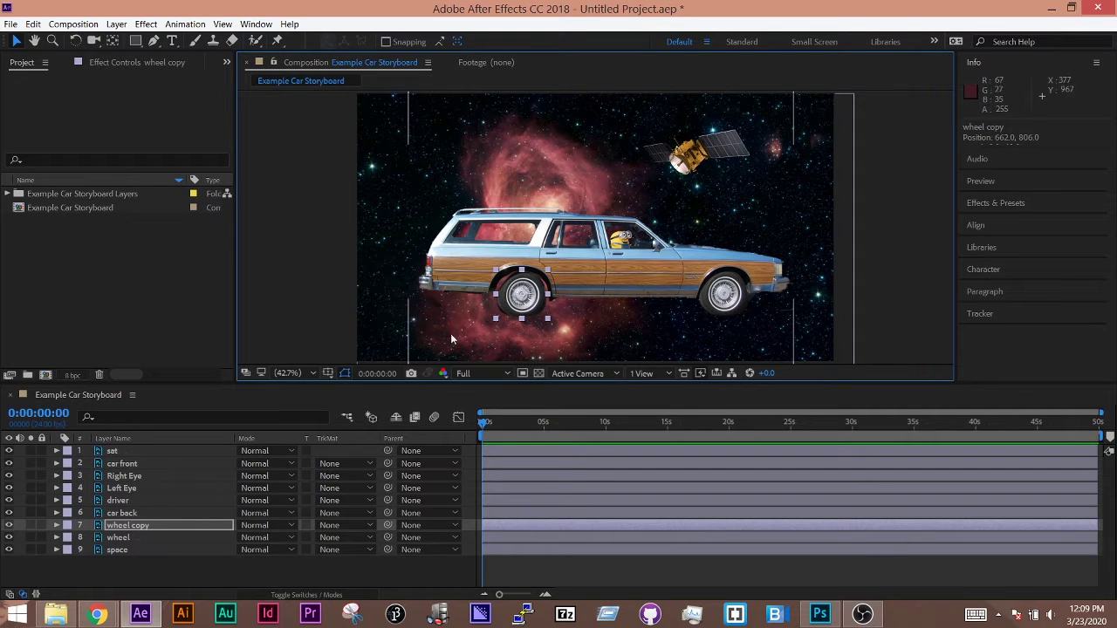
click(178, 467)
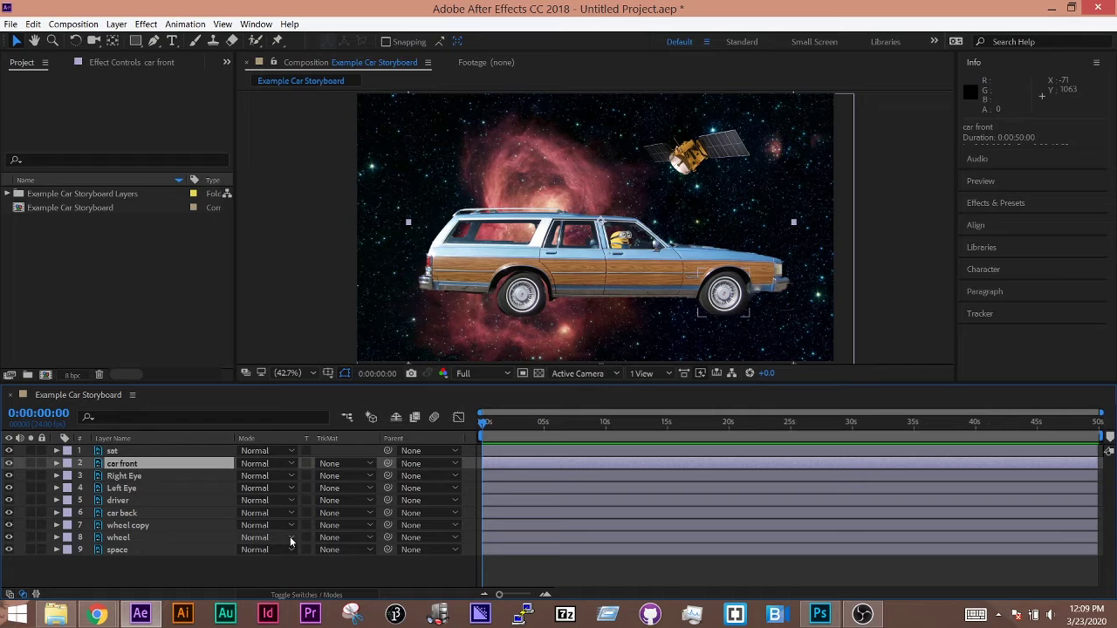
Parent the wheel and wheel copy layers to car front.
click(201, 527)
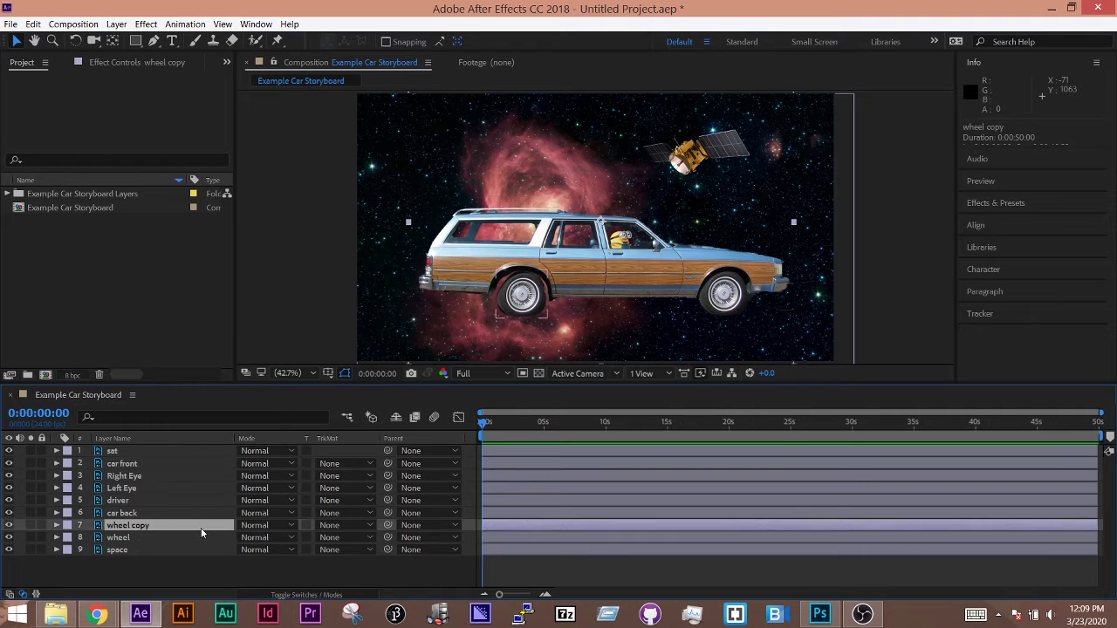
shift+click(200, 538)
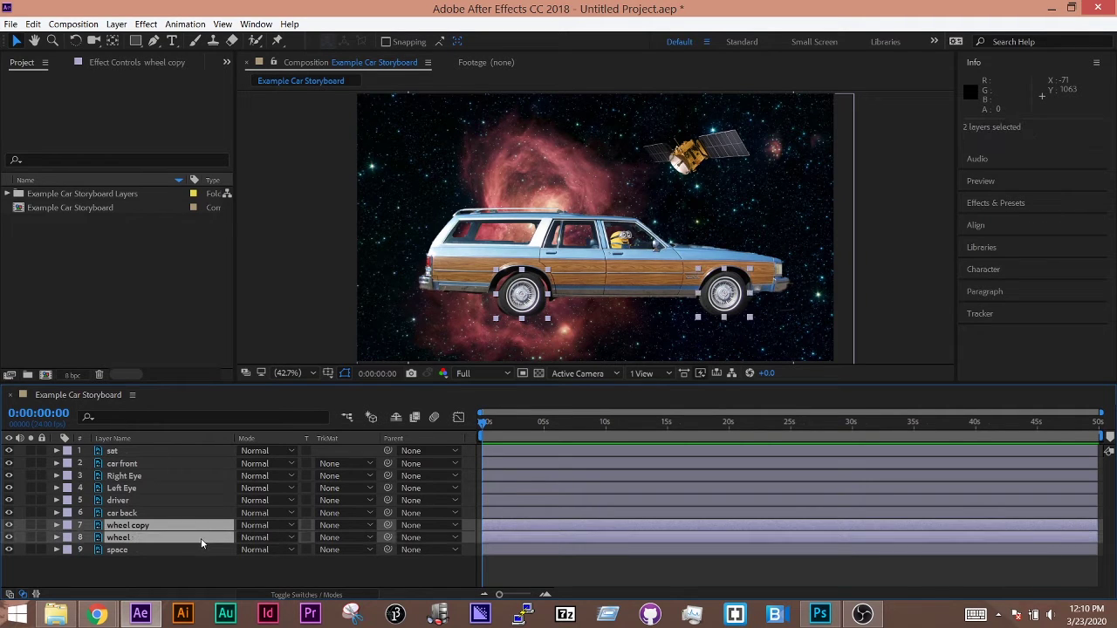
drag(389, 525, 185, 471)
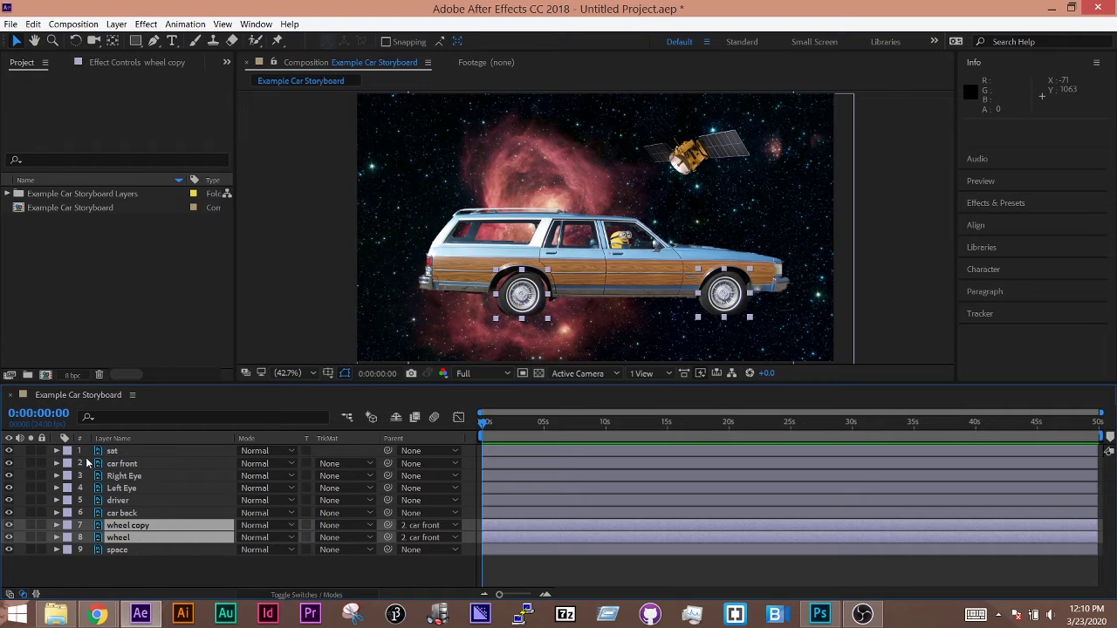
Test-move car front to confirm the wheels follow, then undo the move.
click(122, 465)
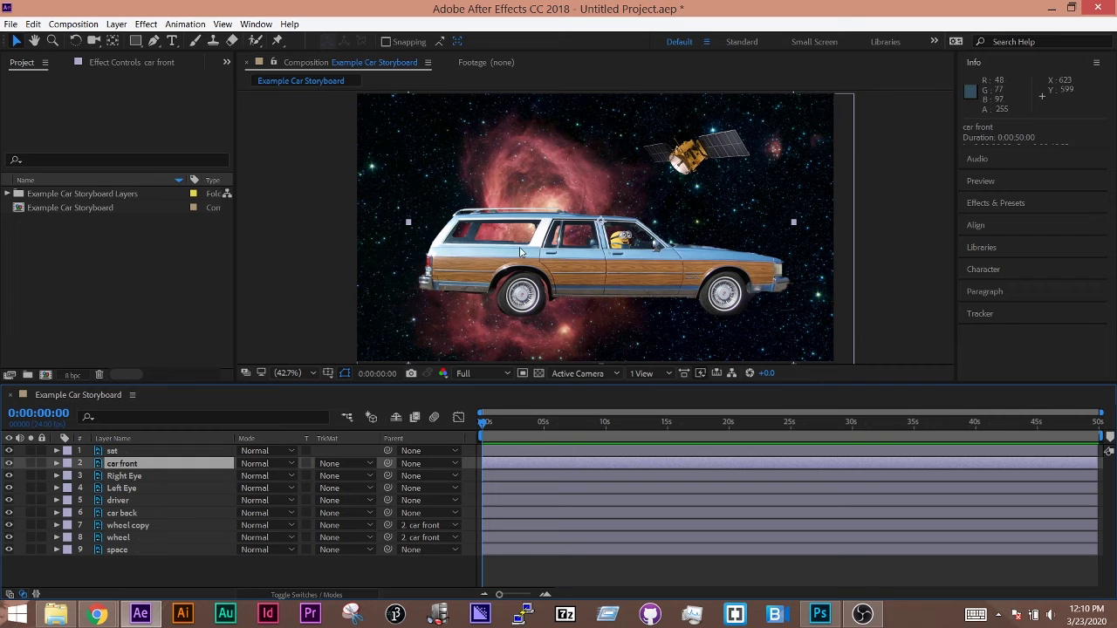
mouse_move(526, 251)
mouse_down()
mouse_move(467, 251)
mouse_move(558, 247)
mouse_move(502, 253)
mouse_move(518, 255)
mouse_up()
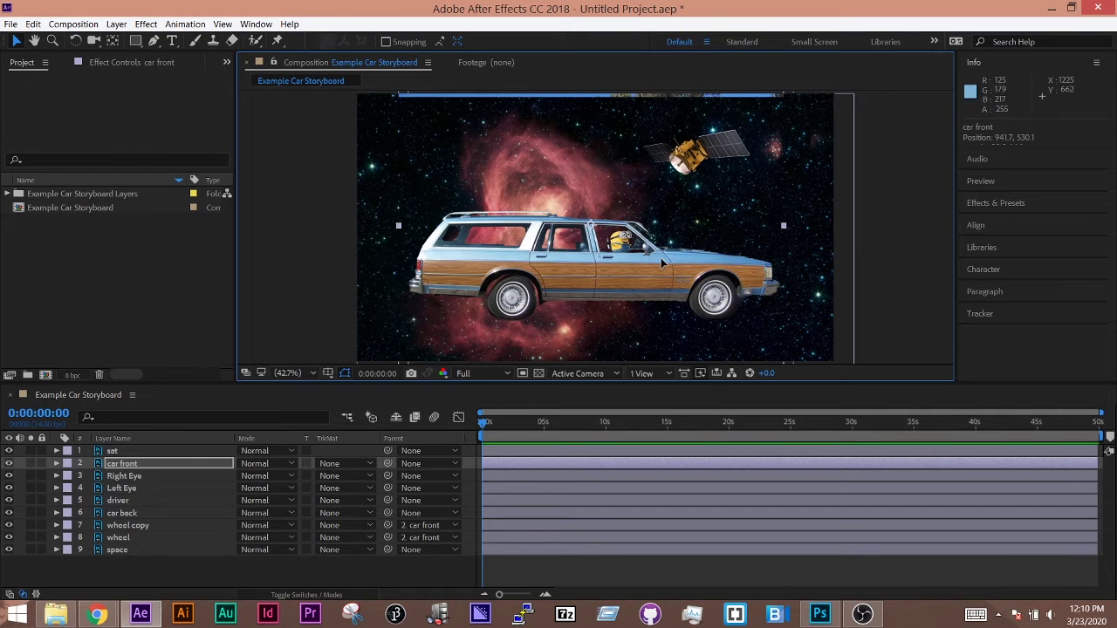
drag(661, 261, 673, 261)
key(ctrl+z)
key(ctrl+z)
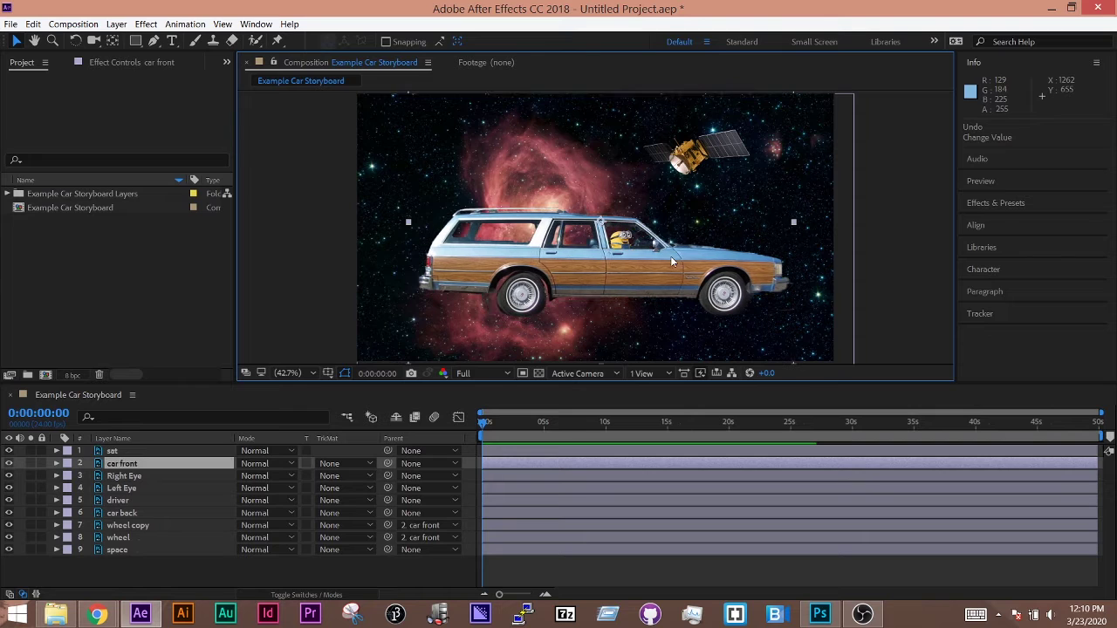
key(ctrl+z)
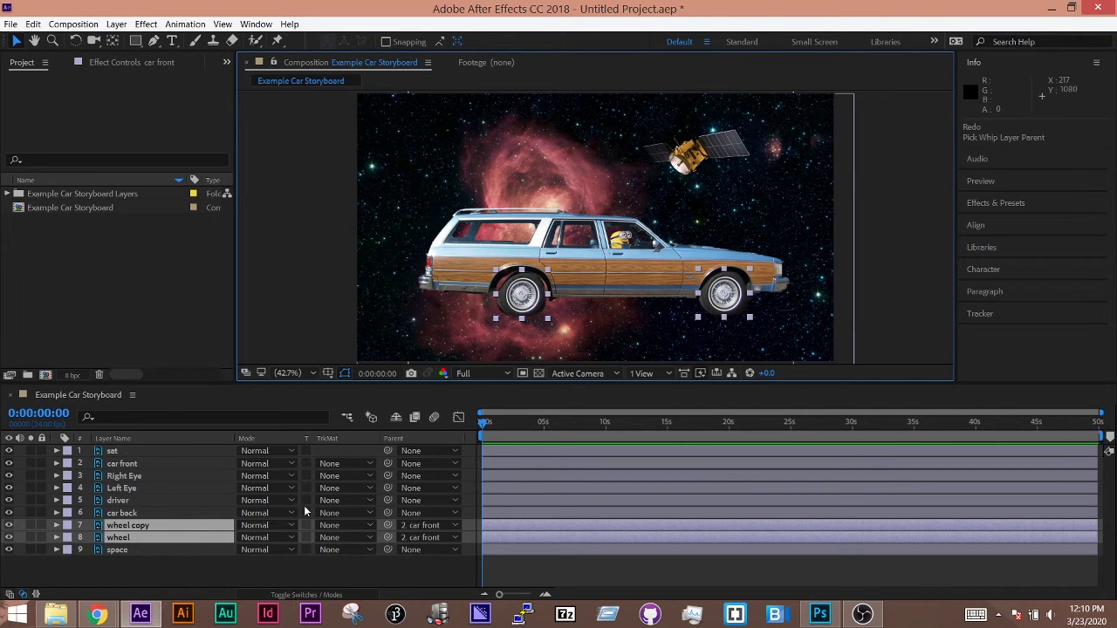
click(299, 596)
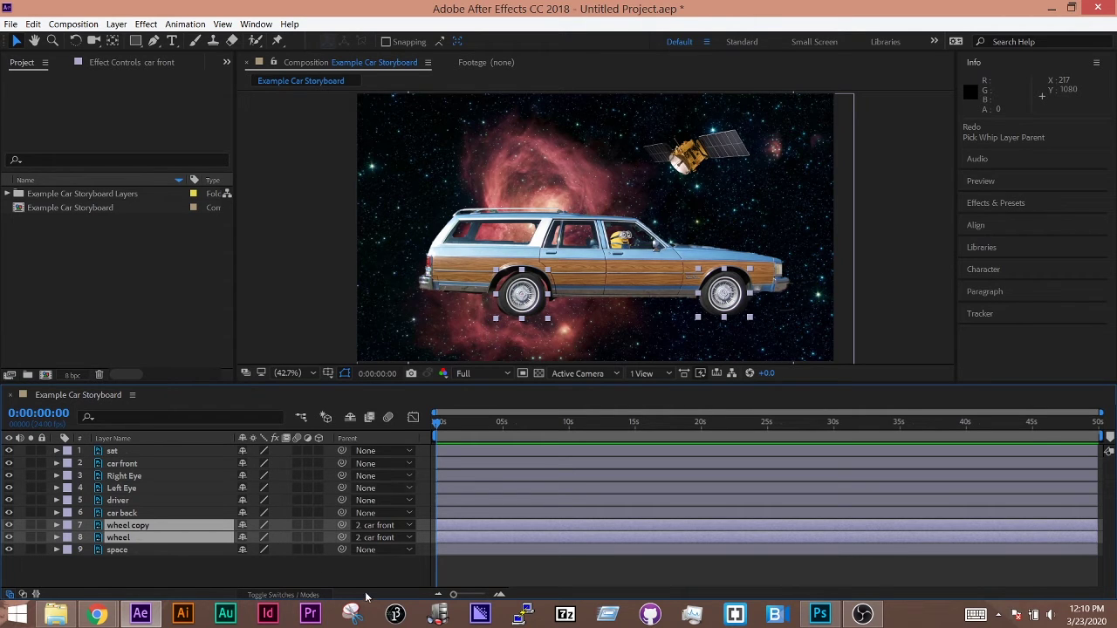
click(283, 594)
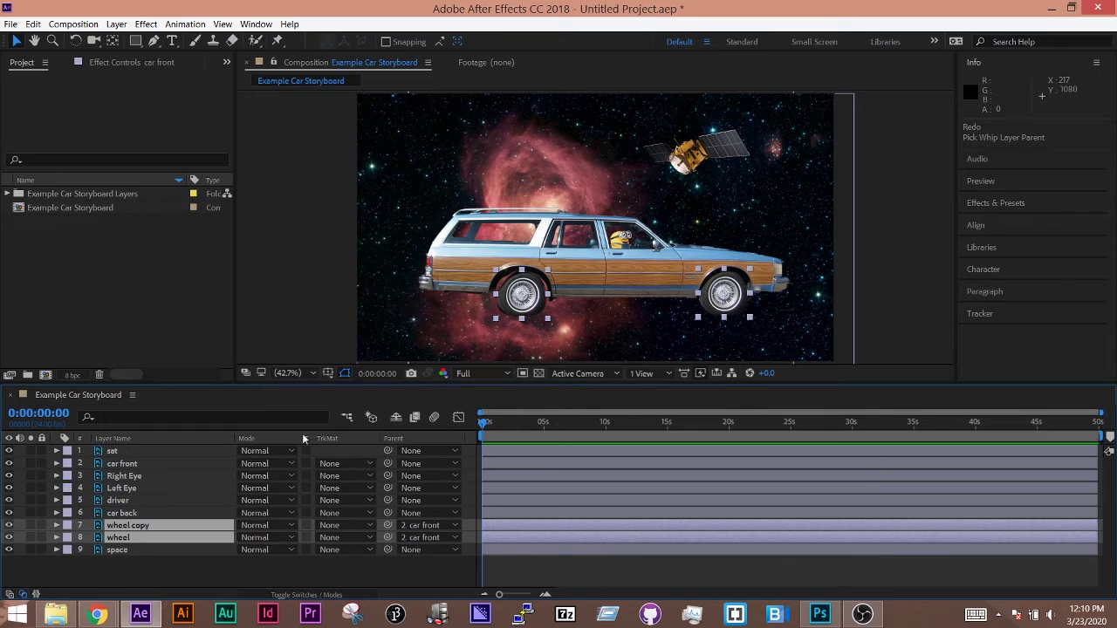
click(302, 594)
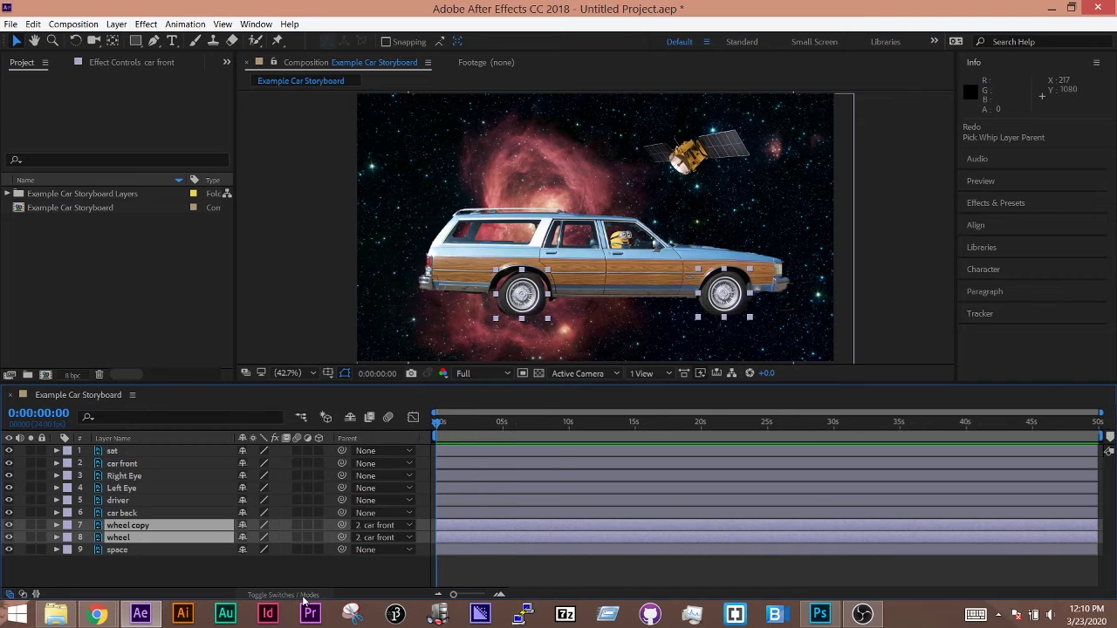
click(302, 596)
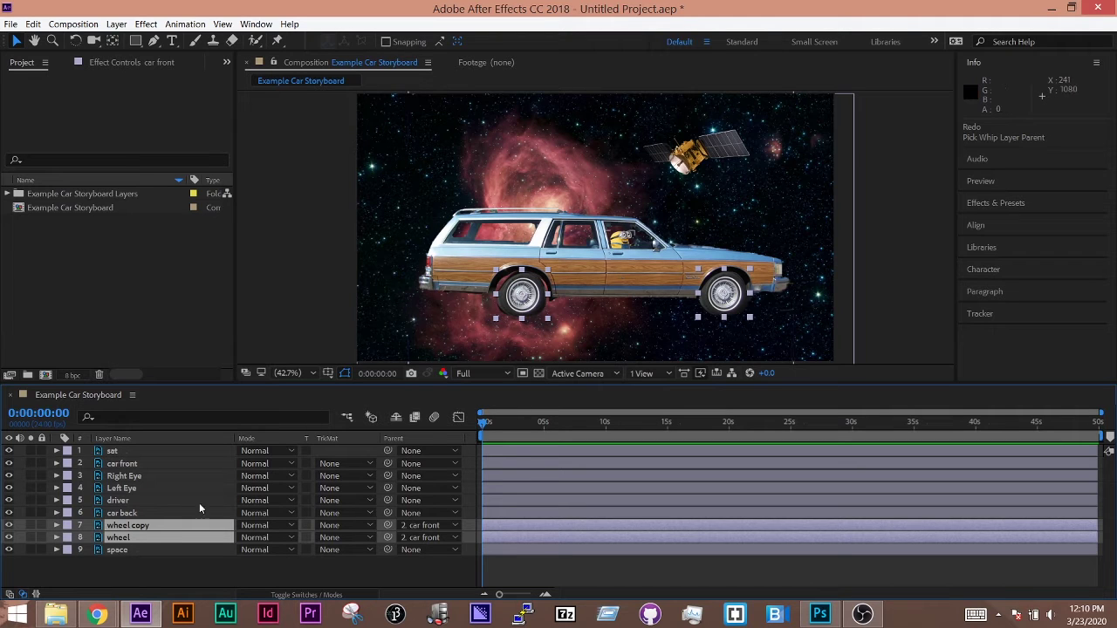
Parent the car back layer to car front with the pick whip.
click(168, 502)
click(166, 511)
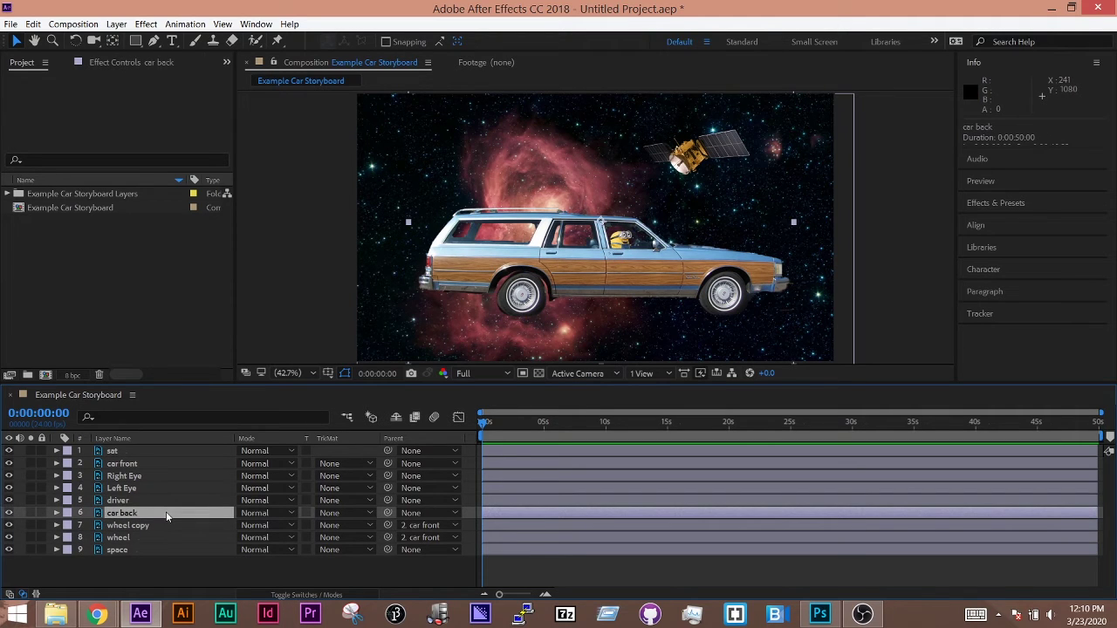
drag(387, 512, 153, 461)
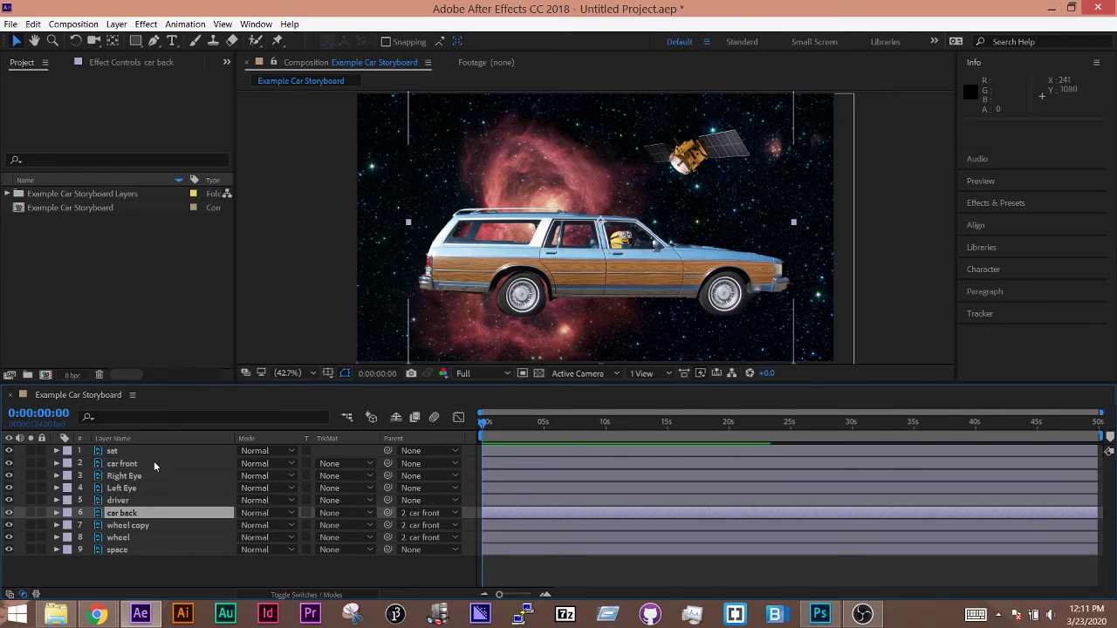
Set the driver layer's parent to '2. car front' from its Parent dropdown.
click(188, 497)
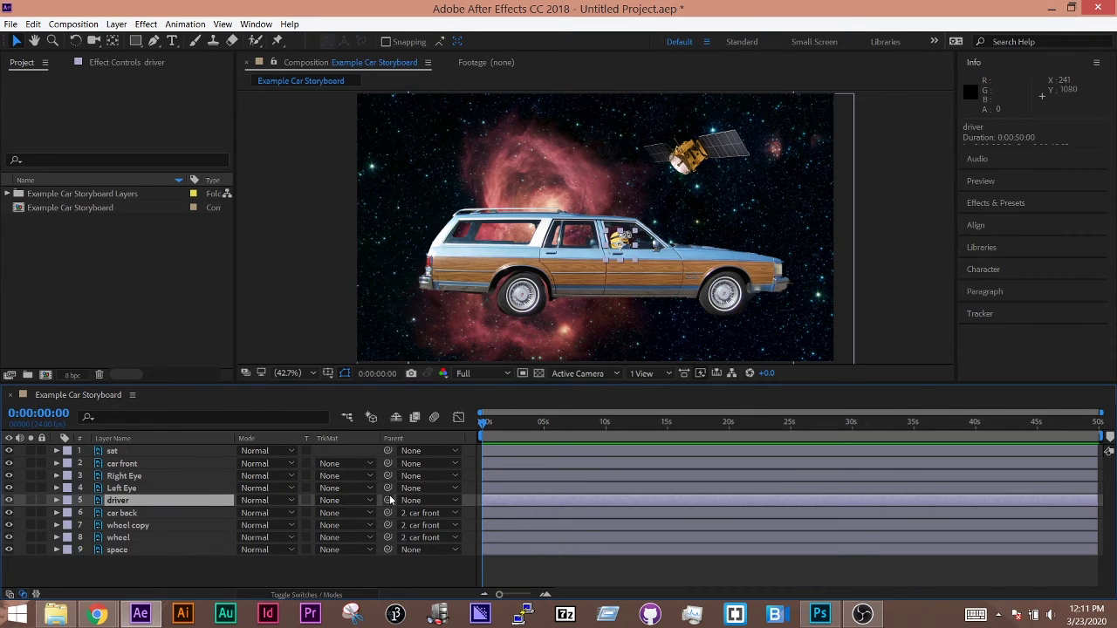
click(435, 505)
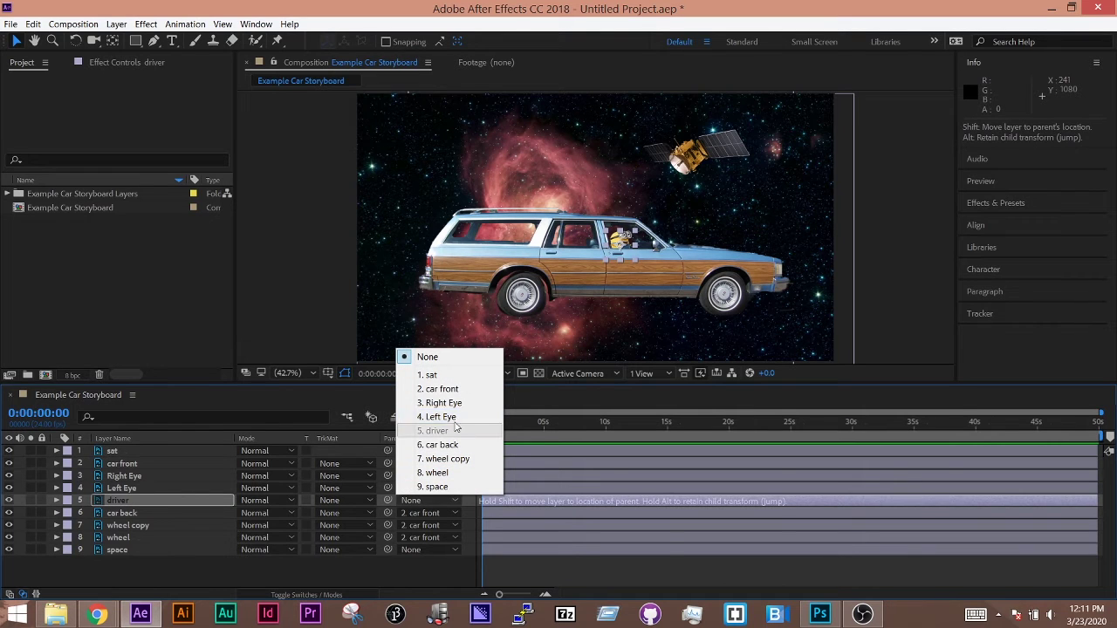
click(455, 390)
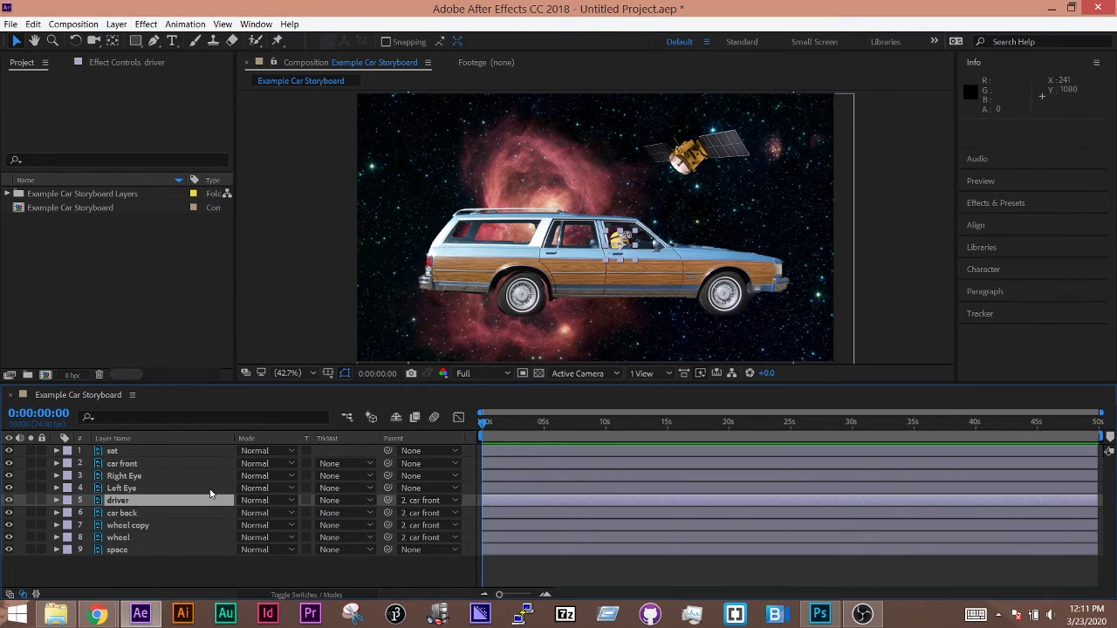
click(147, 488)
click(147, 476)
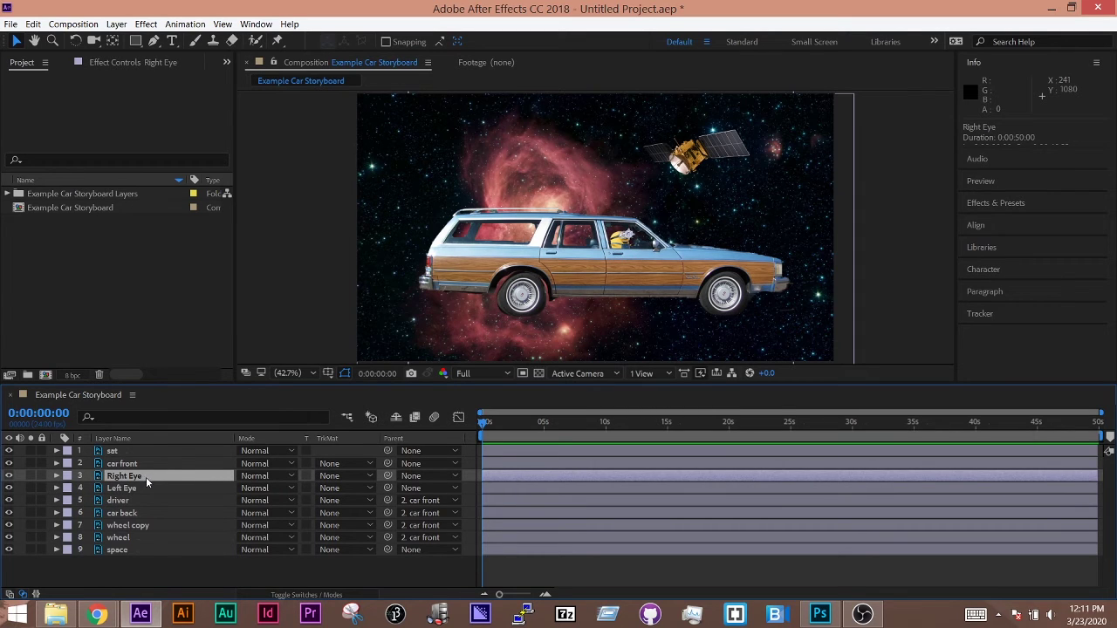
click(133, 500)
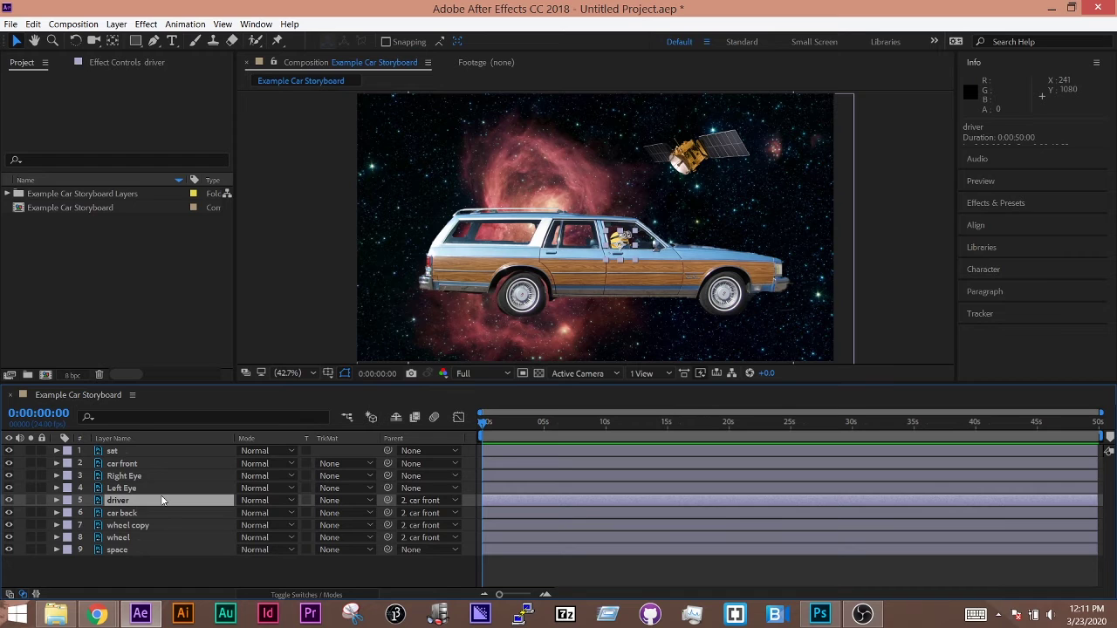
Parent both Left Eye and Right Eye layers to the driver layer, then deselect them.
click(163, 488)
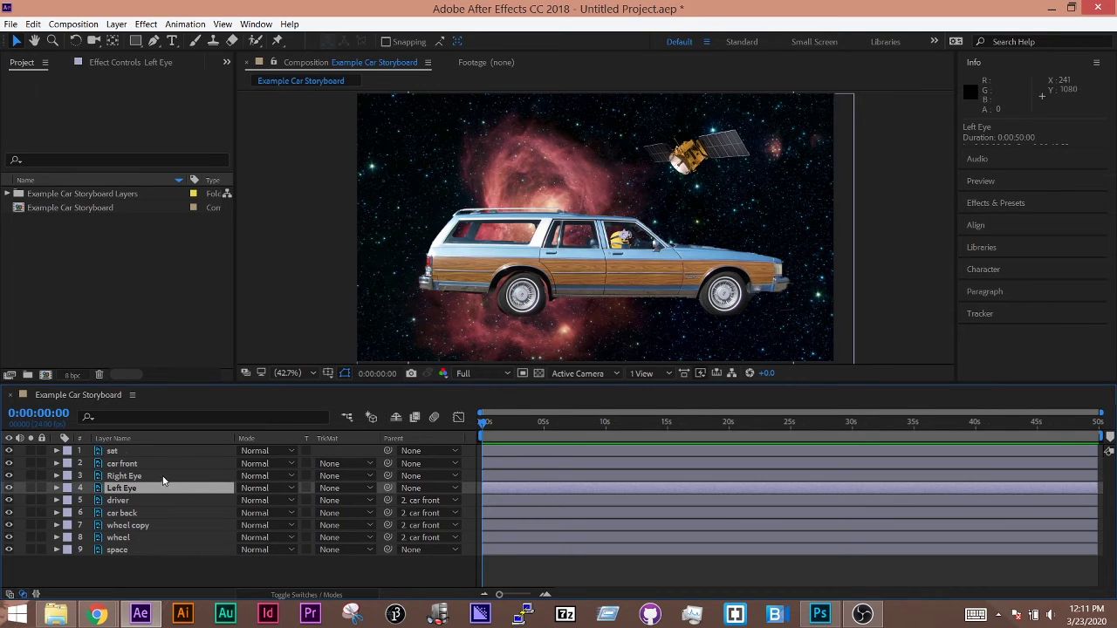
ctrl+click(162, 477)
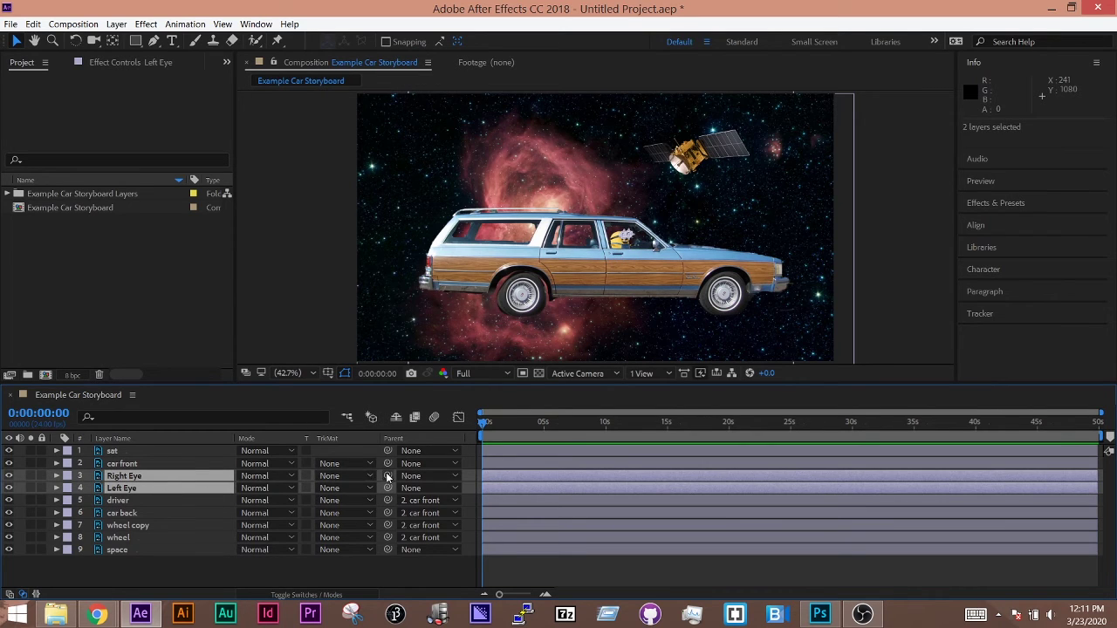
drag(388, 476, 173, 499)
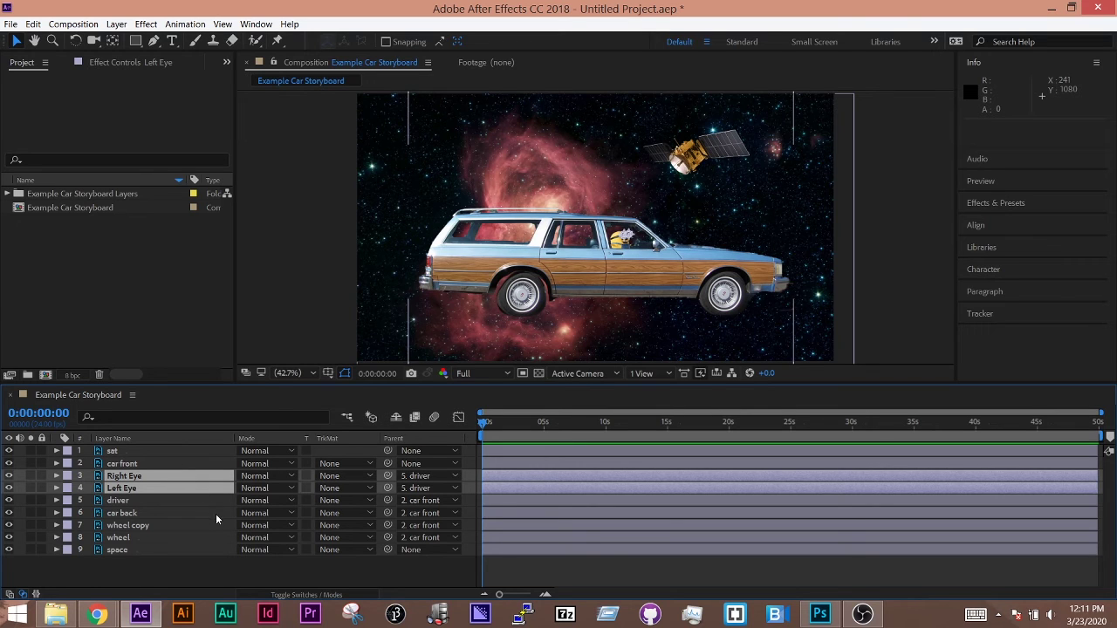
click(177, 563)
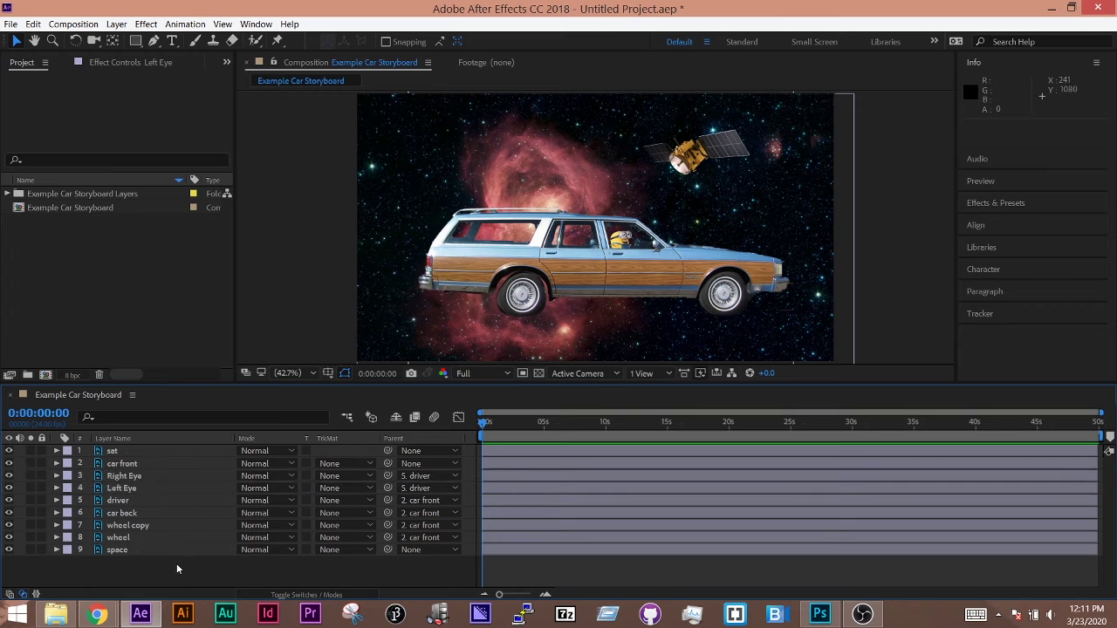
Reveal car front's Transform properties and scrub its Position X to 980.5, 516.0.
click(114, 465)
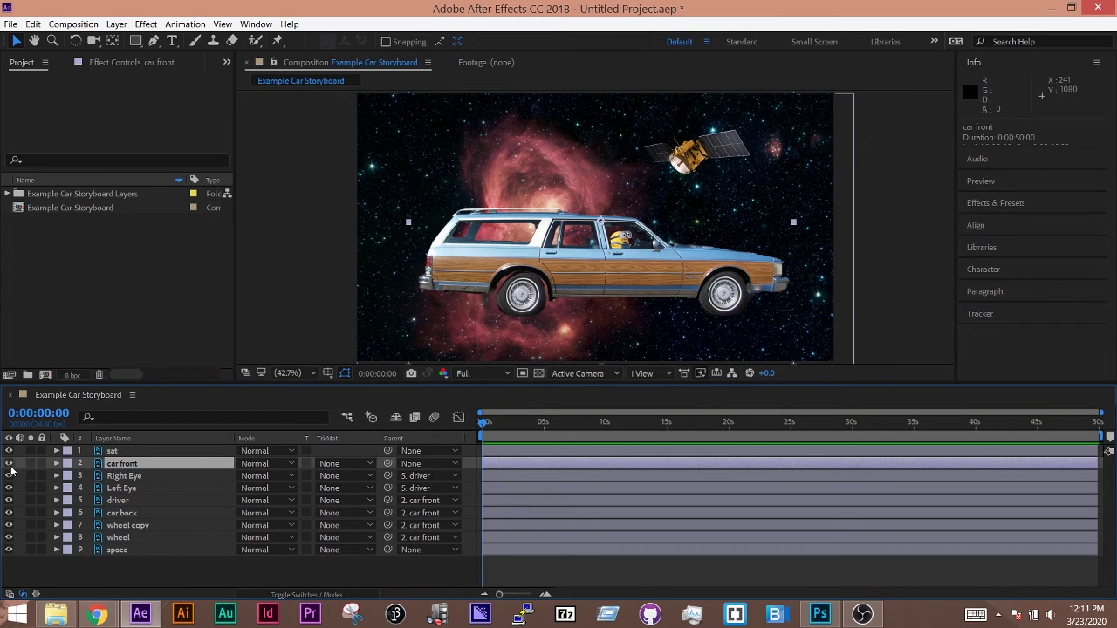
click(56, 463)
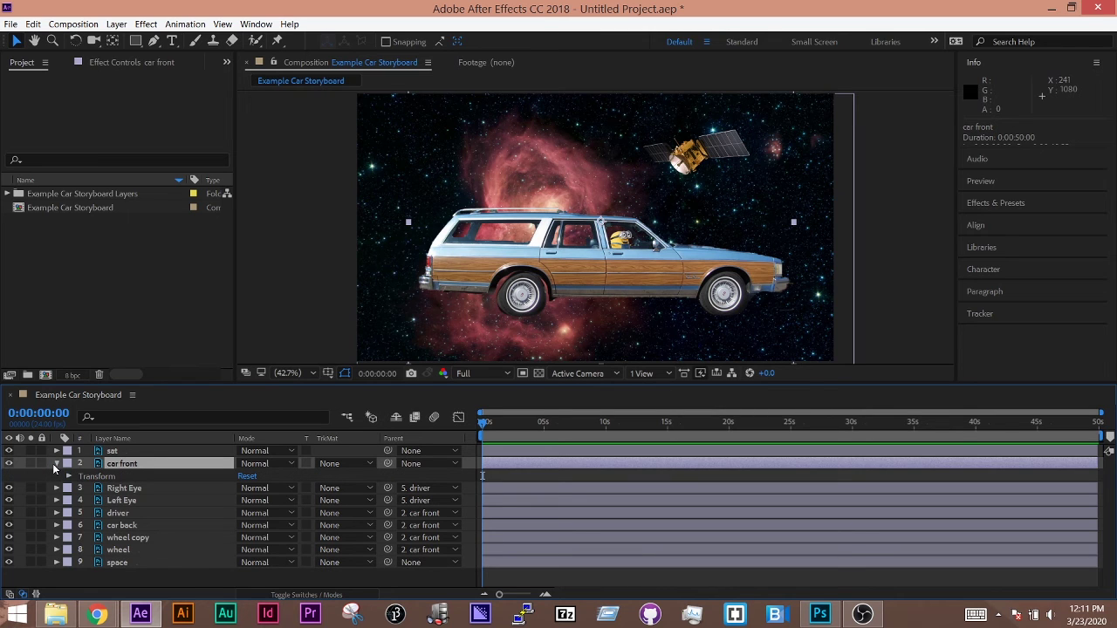
click(69, 476)
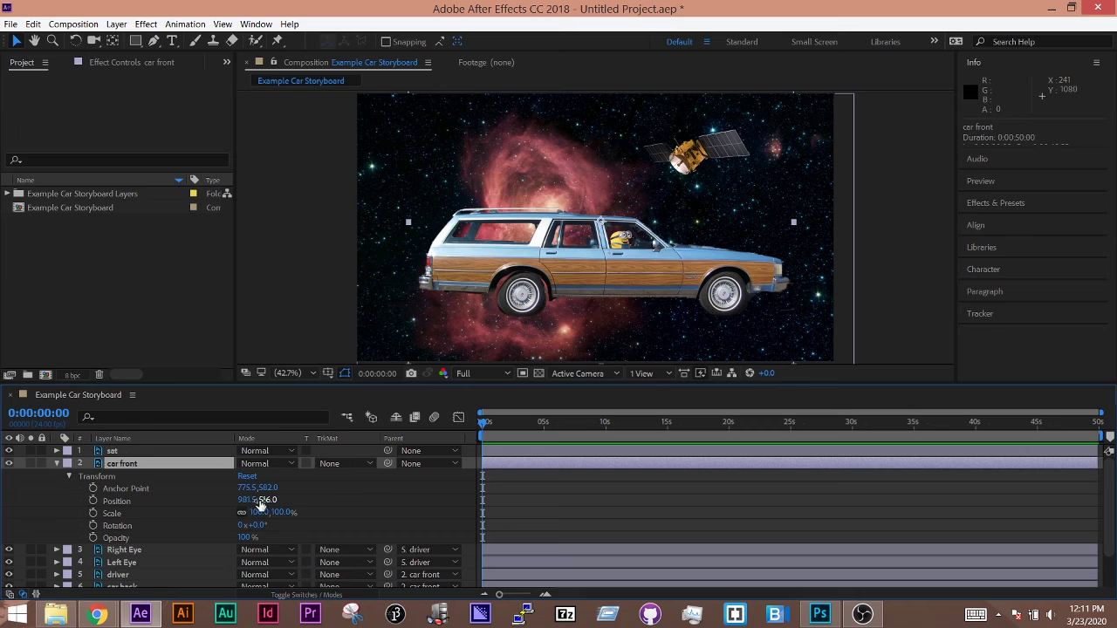
mouse_move(252, 504)
mouse_down()
mouse_move(218, 506)
mouse_move(454, 505)
mouse_move(75, 492)
mouse_move(249, 501)
mouse_up()
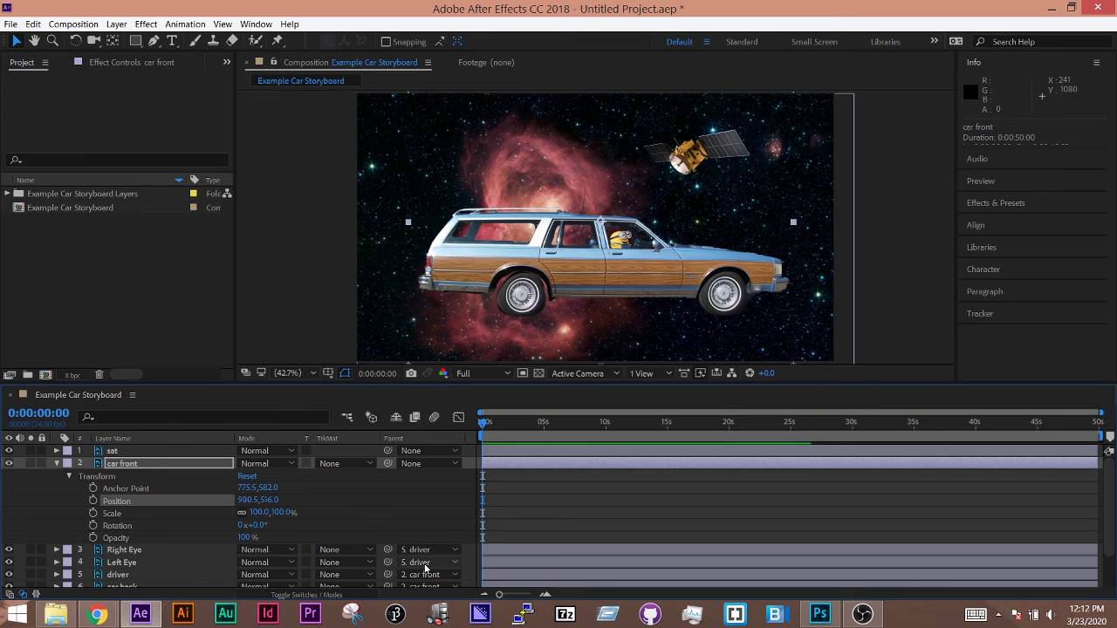